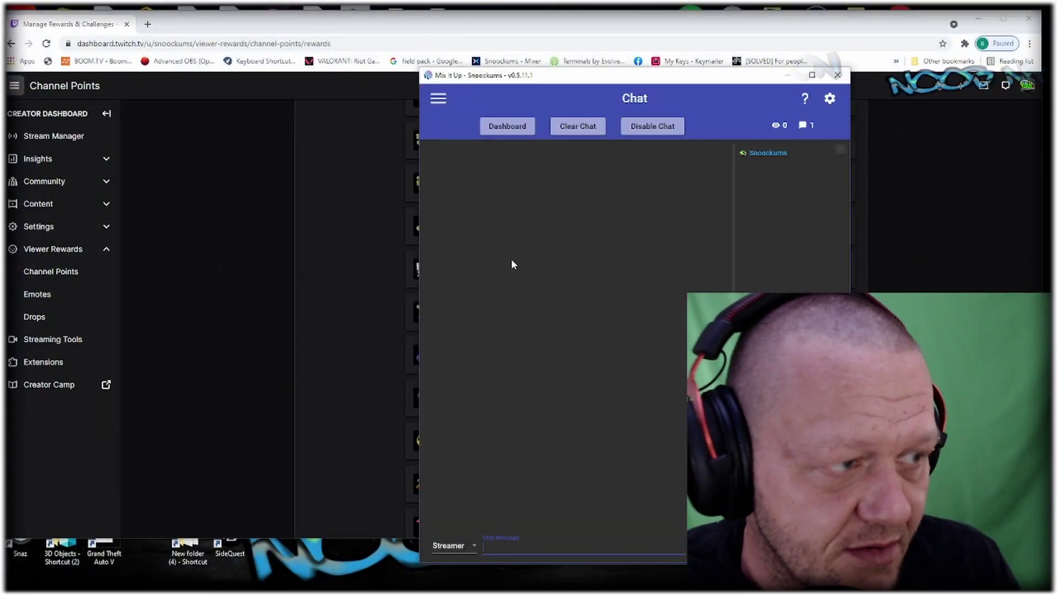
Step: Create a new channel point reward named "rgb blue" in the Channel Points section
left_click(435, 100)
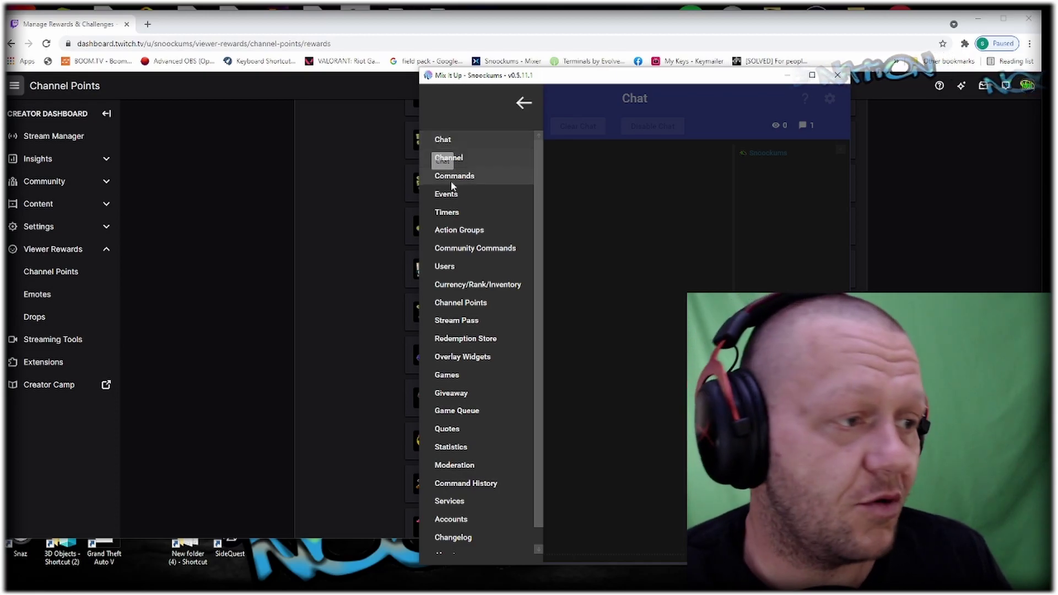
left_click(455, 304)
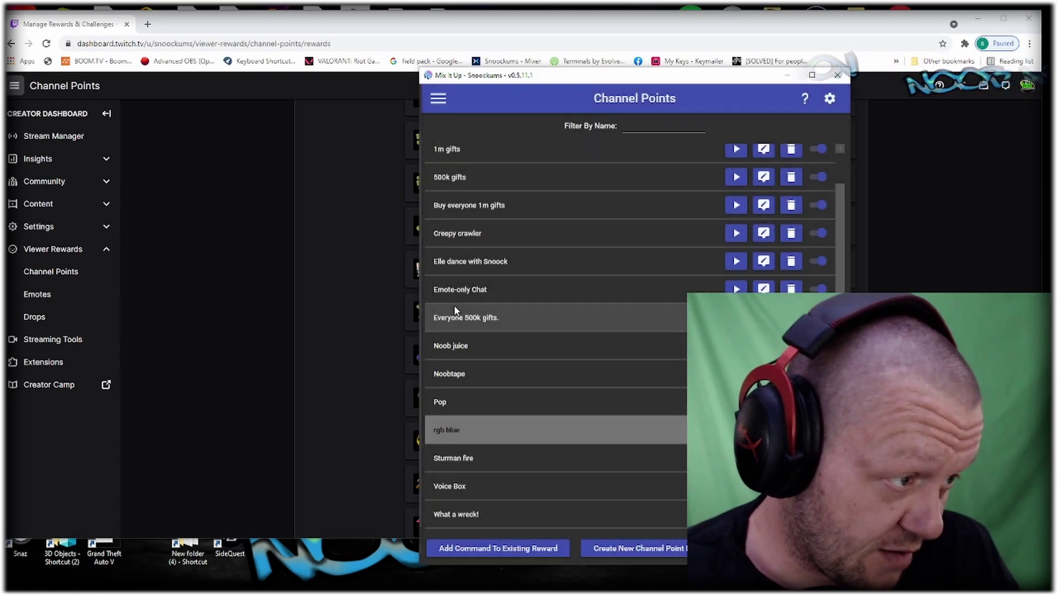
left_click(636, 549)
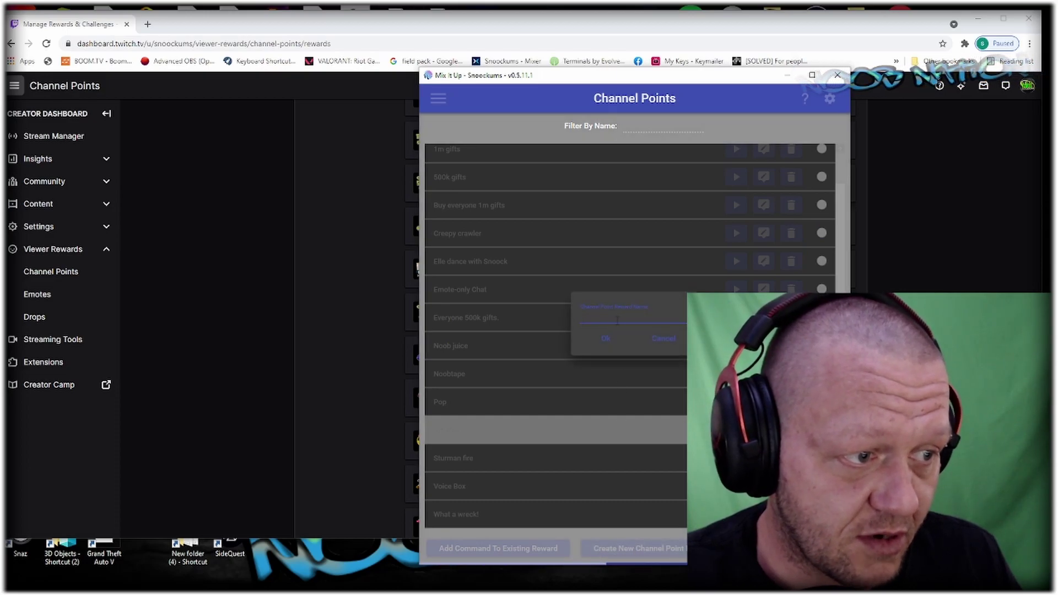
type("rg")
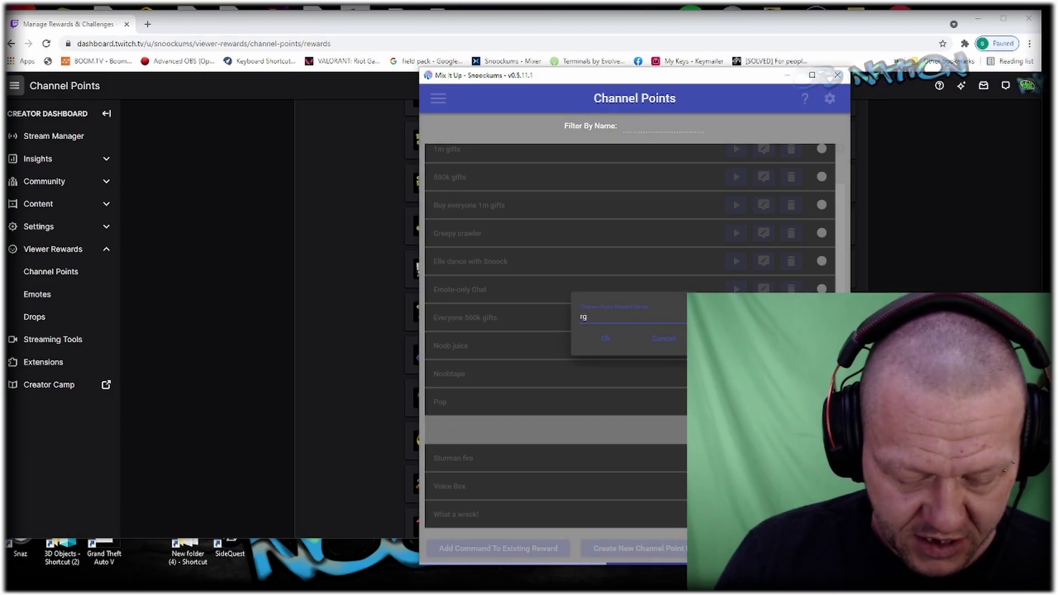
type("b blu")
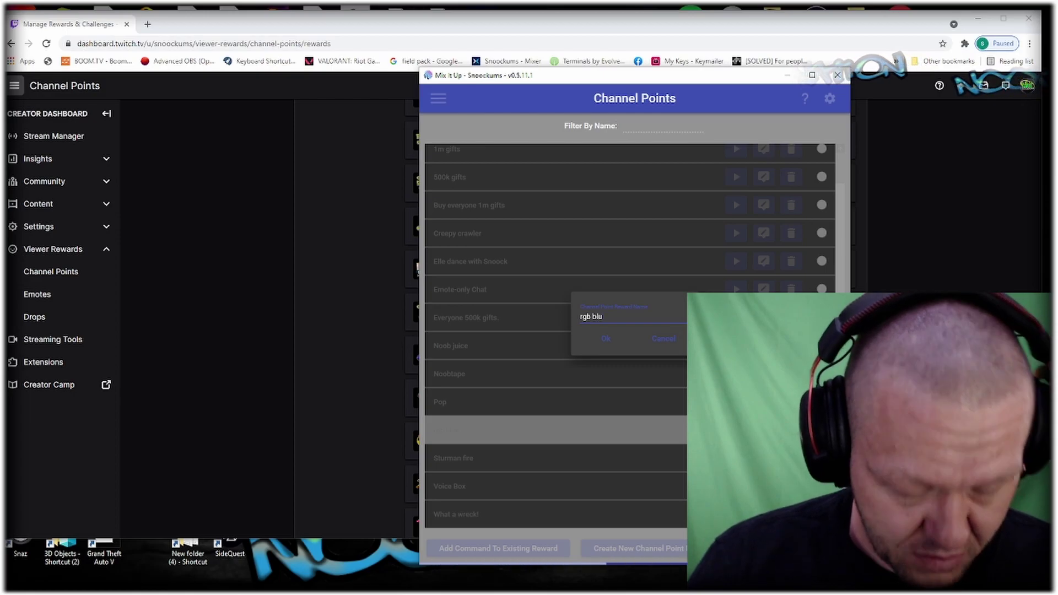
type("e")
left_click(605, 340)
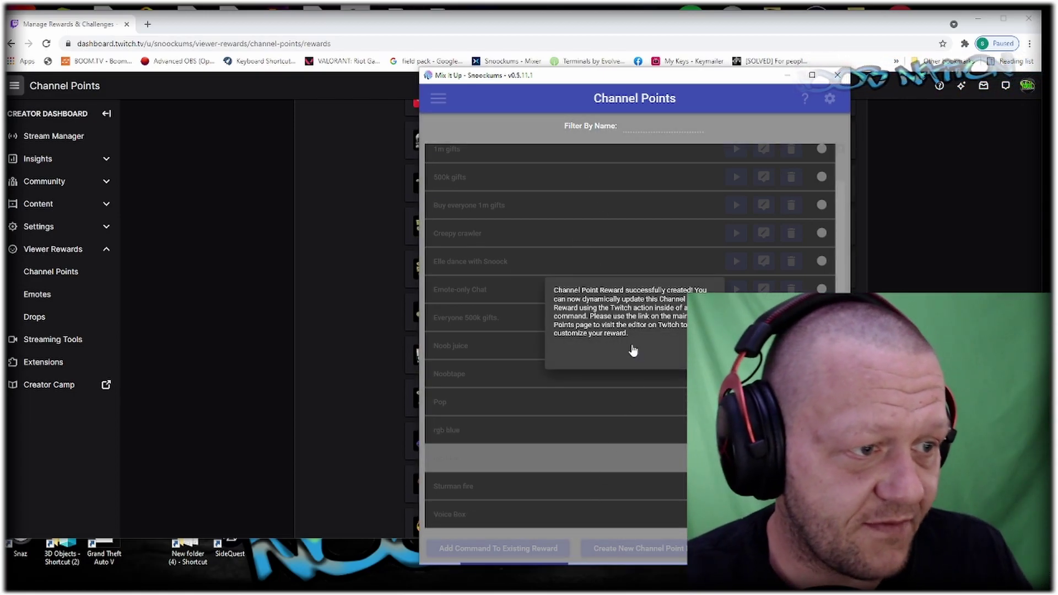
left_click(602, 265)
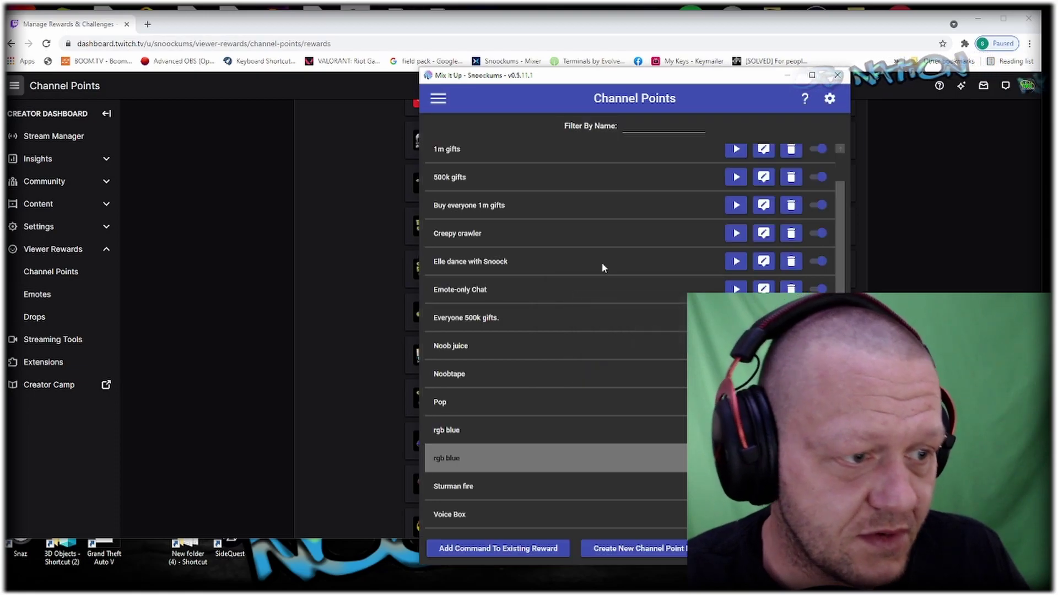
Step: Switch to the Twitch Manage Rewards & Challenges page in Chrome and reload it to refresh the Custom Rewards list
left_click(705, 8)
key("F5")
scroll(521, 364, "down", 3)
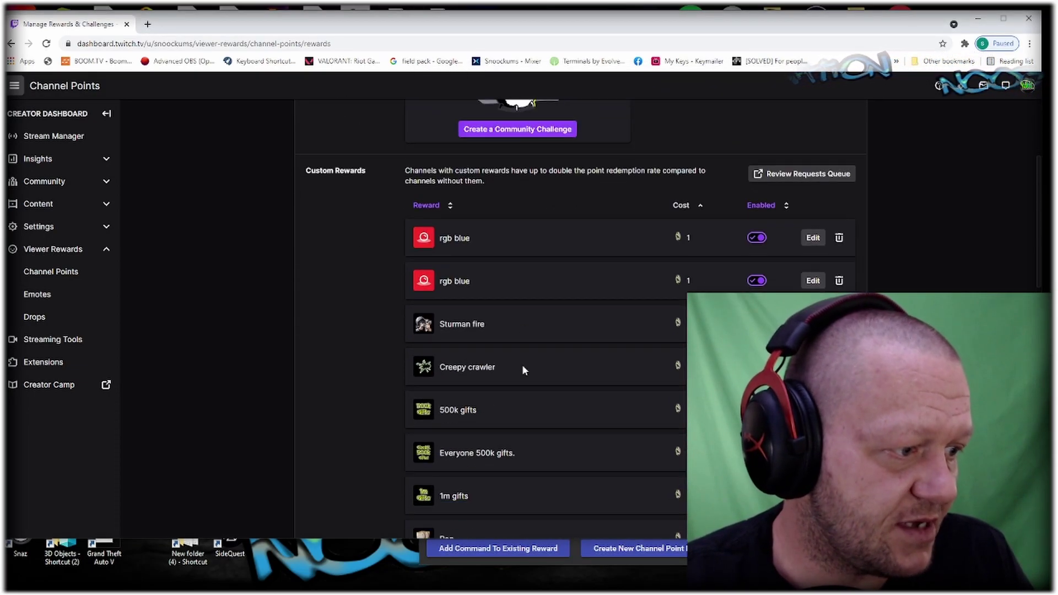
left_click(618, 48)
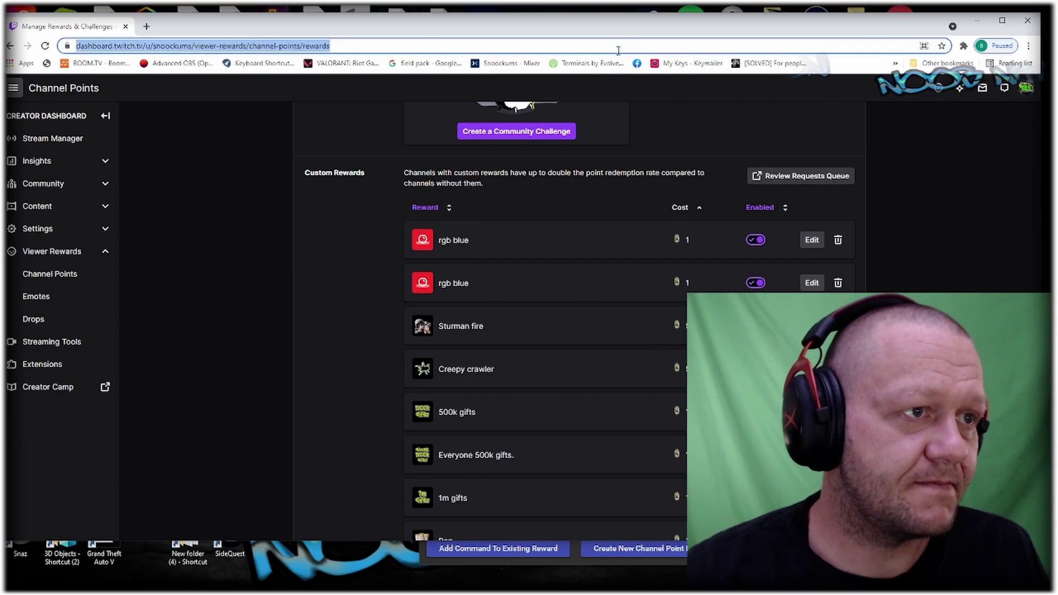
key("Return")
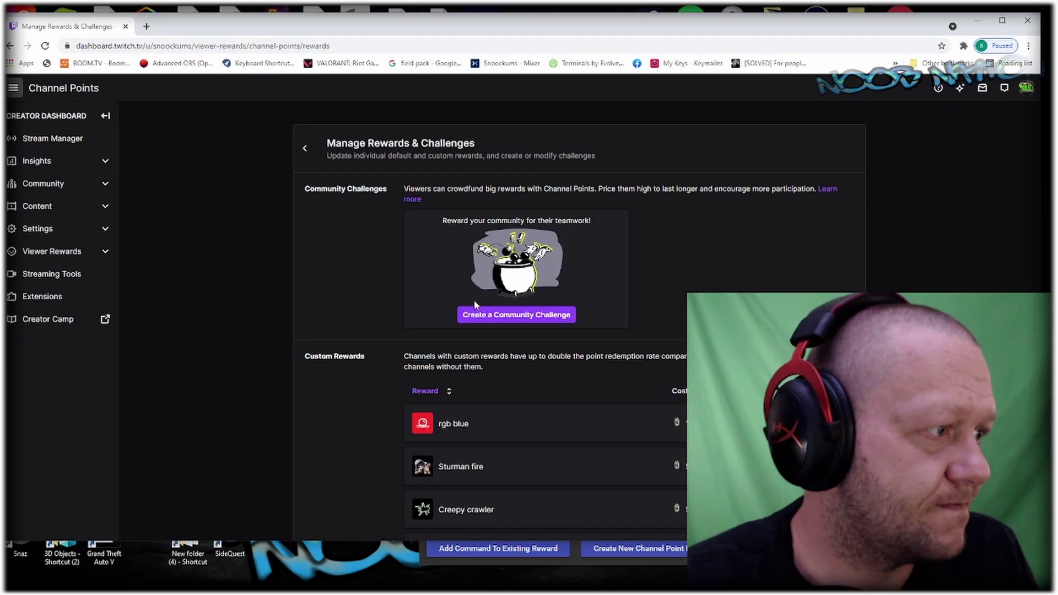
scroll(568, 234, "down", 3)
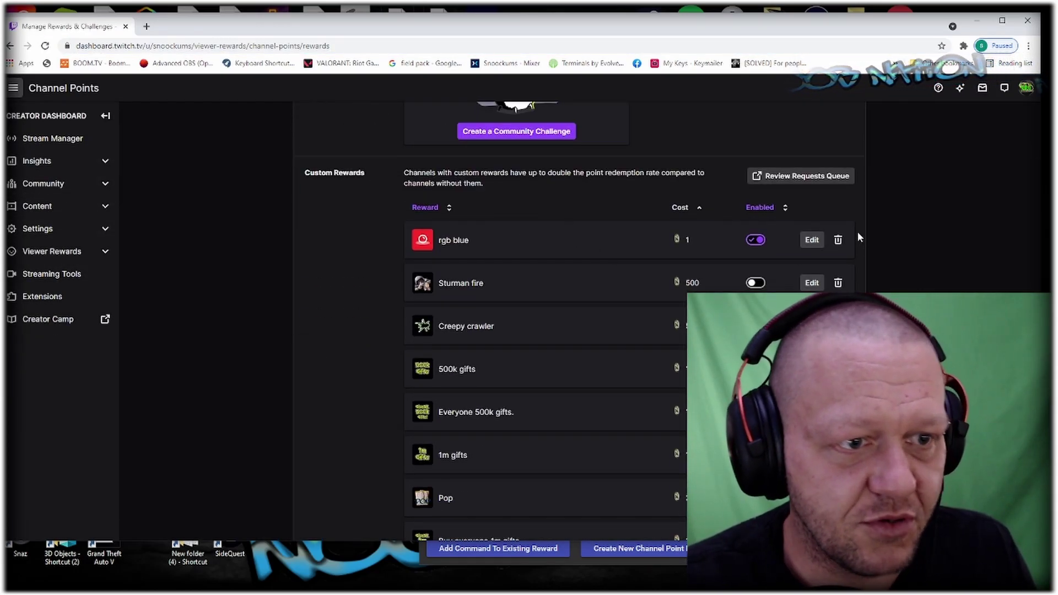
Step: Edit the rgb blue custom reward, entering the description "change pc color" and a cost of 200
left_click(811, 239)
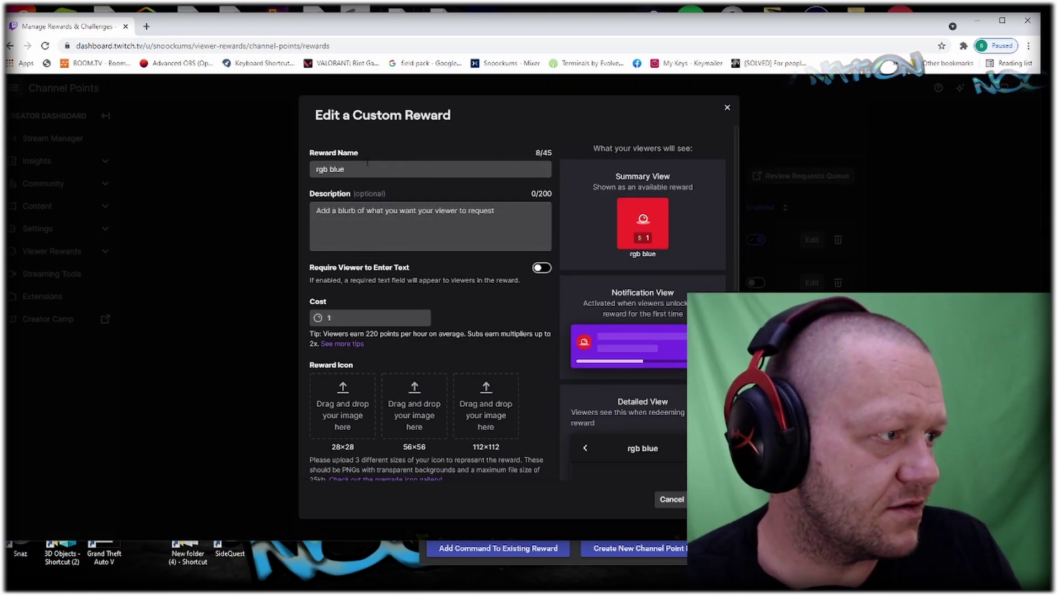
left_click(313, 204)
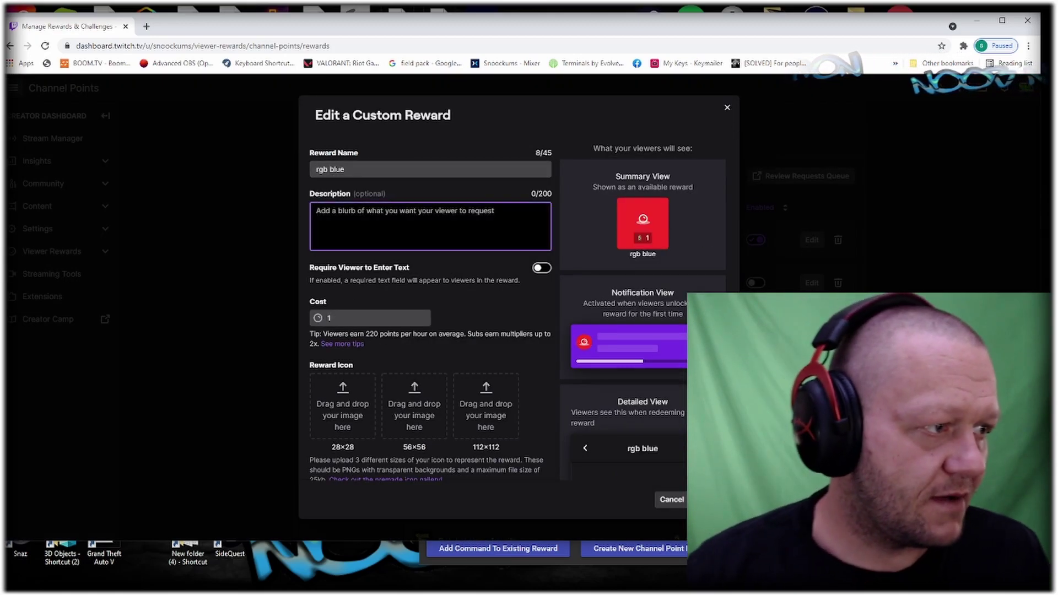
type("chang")
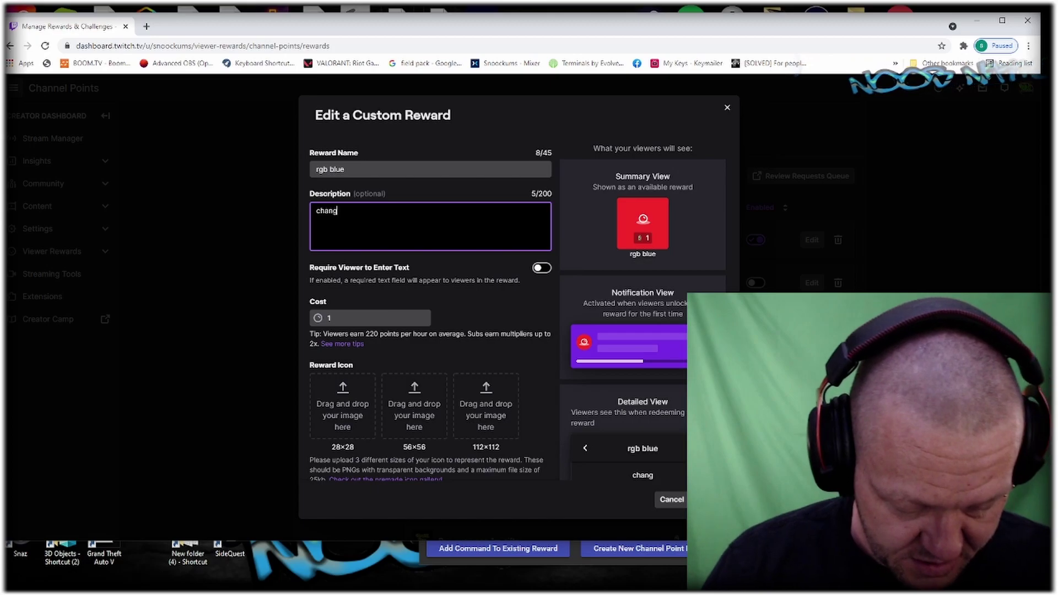
type("e pc color")
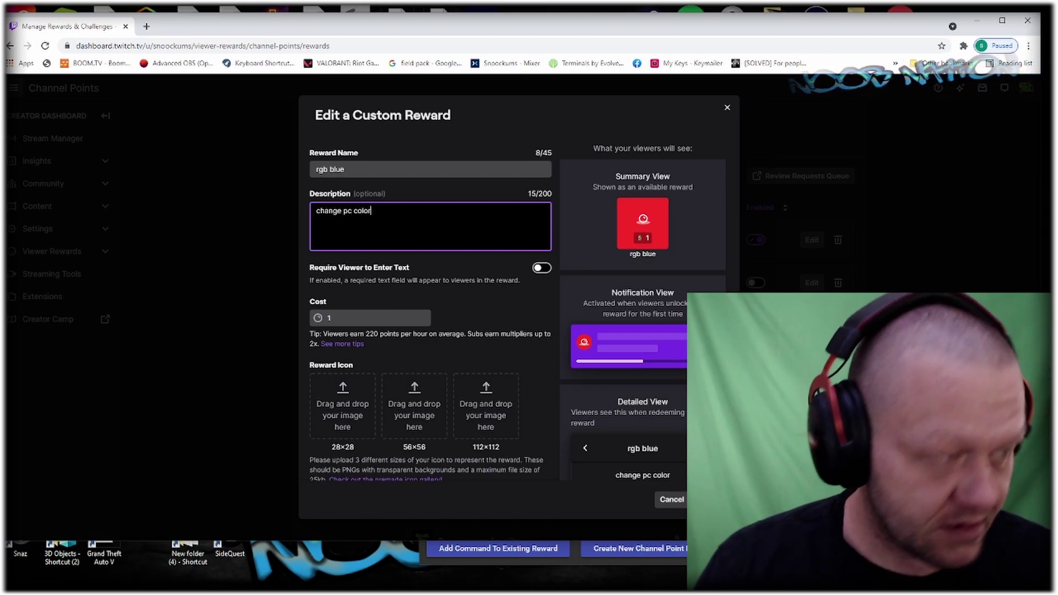
left_click(320, 318)
key("BackSpace")
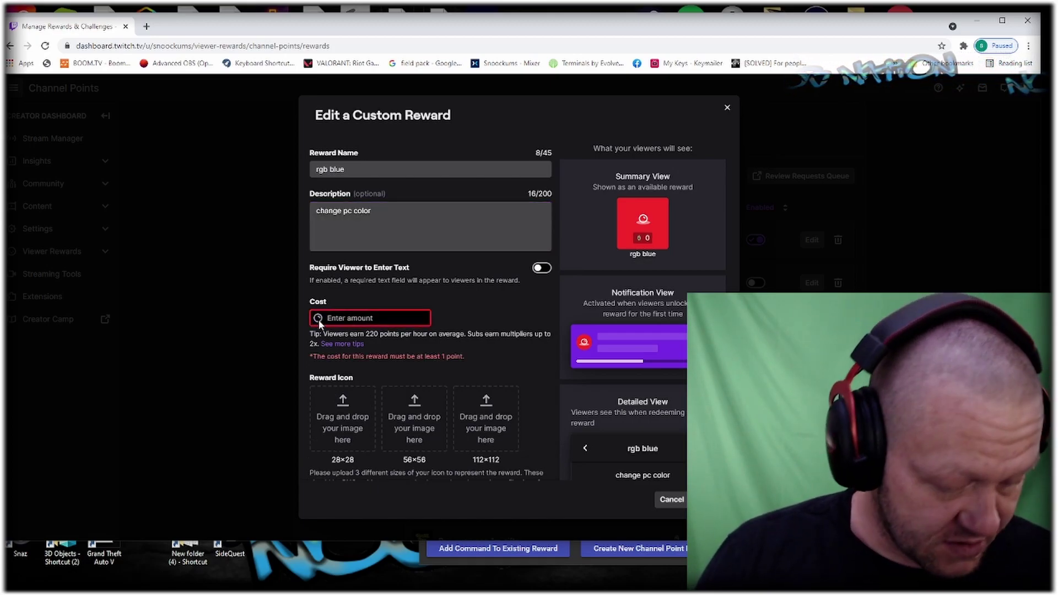
type("200")
Step: Upload the 28 px and 56 px Illustration5 PNG files as the 28×28 and 56×56 reward icons
left_click(333, 422)
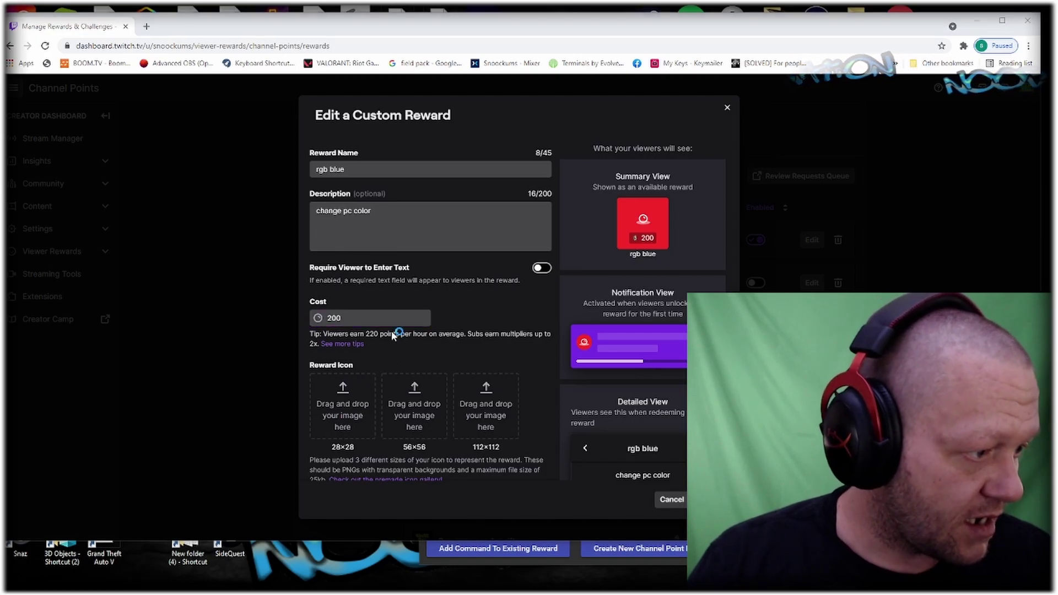
double_click(434, 258)
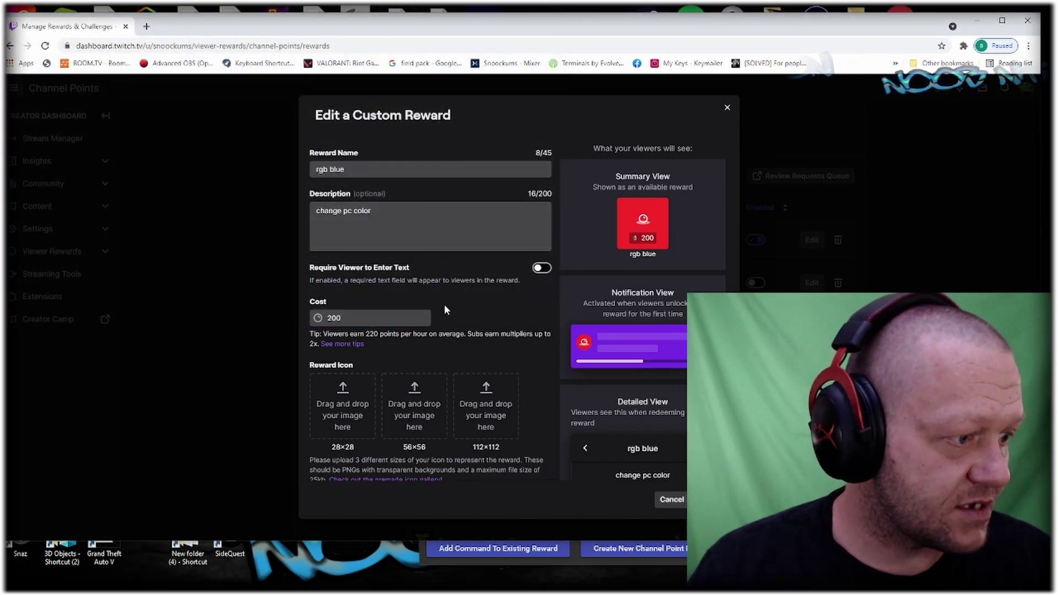
left_click(355, 420)
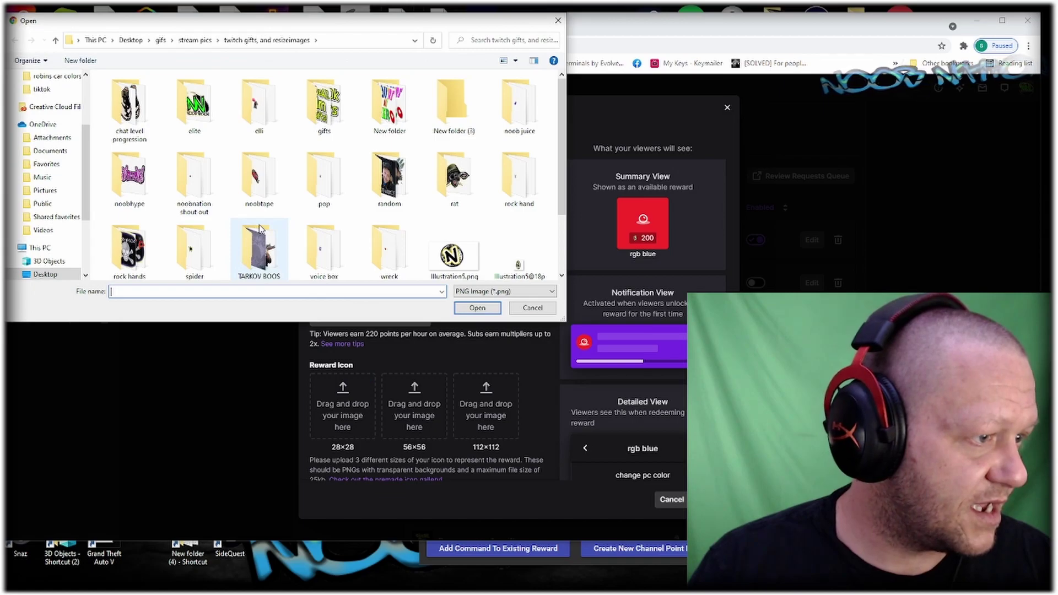
scroll(130, 253, "down", 2)
double_click(130, 253)
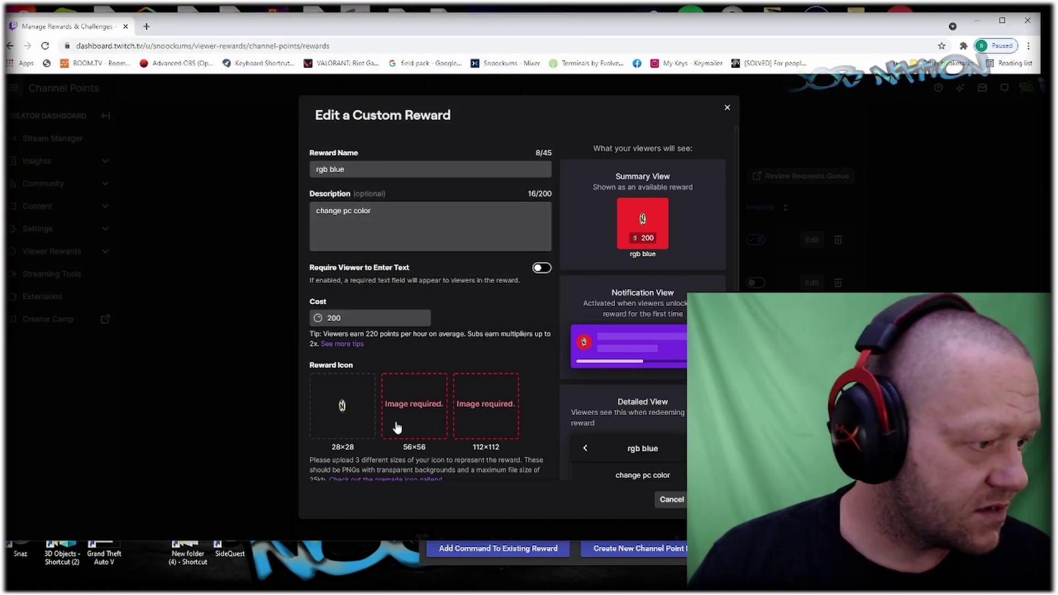
scroll(275, 253, "down", 2)
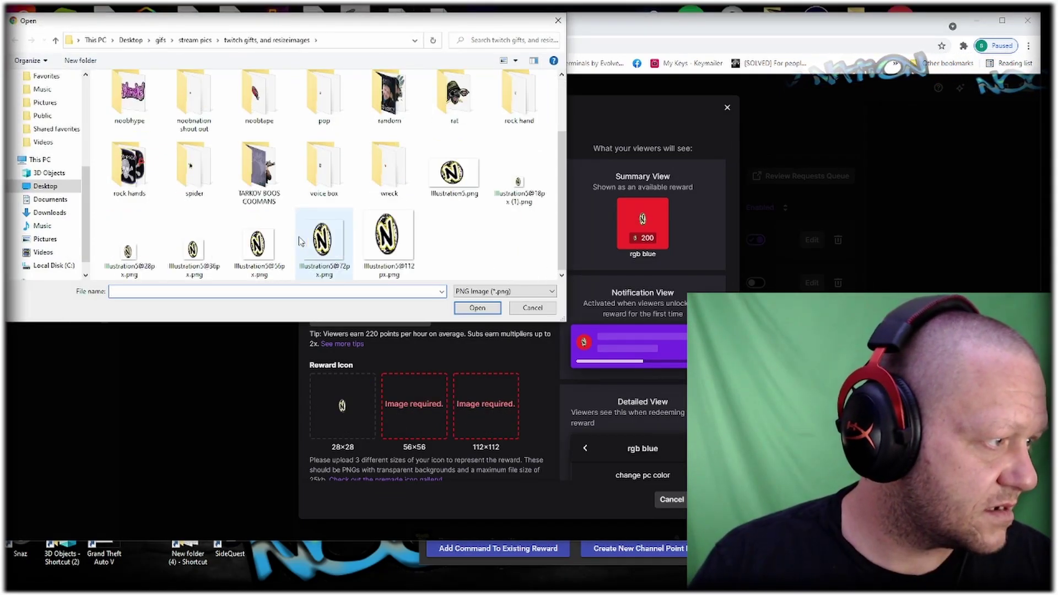
double_click(264, 241)
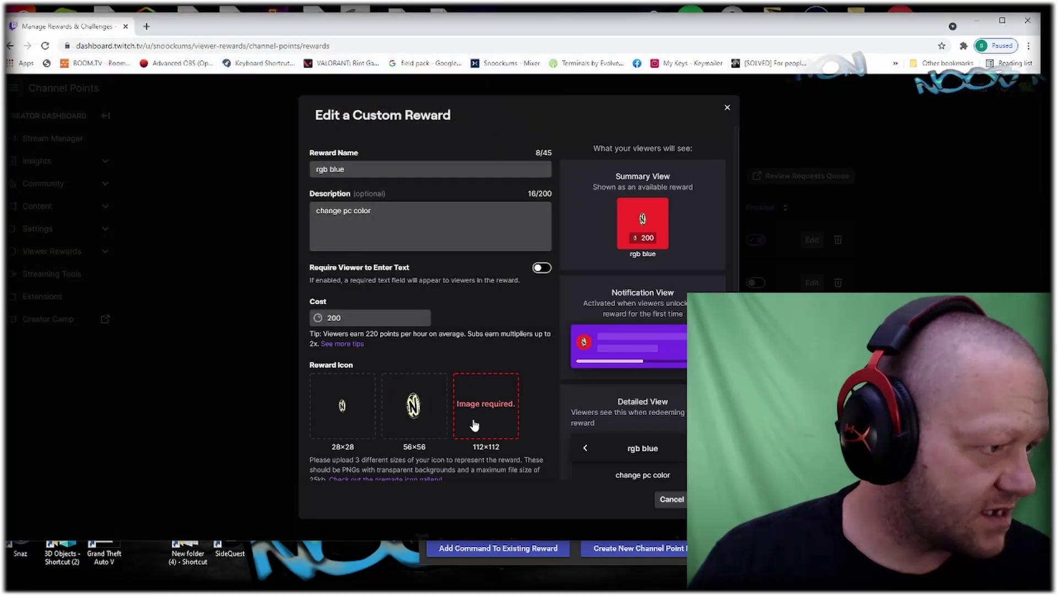
left_click(477, 400)
scroll(286, 220, "down", 1)
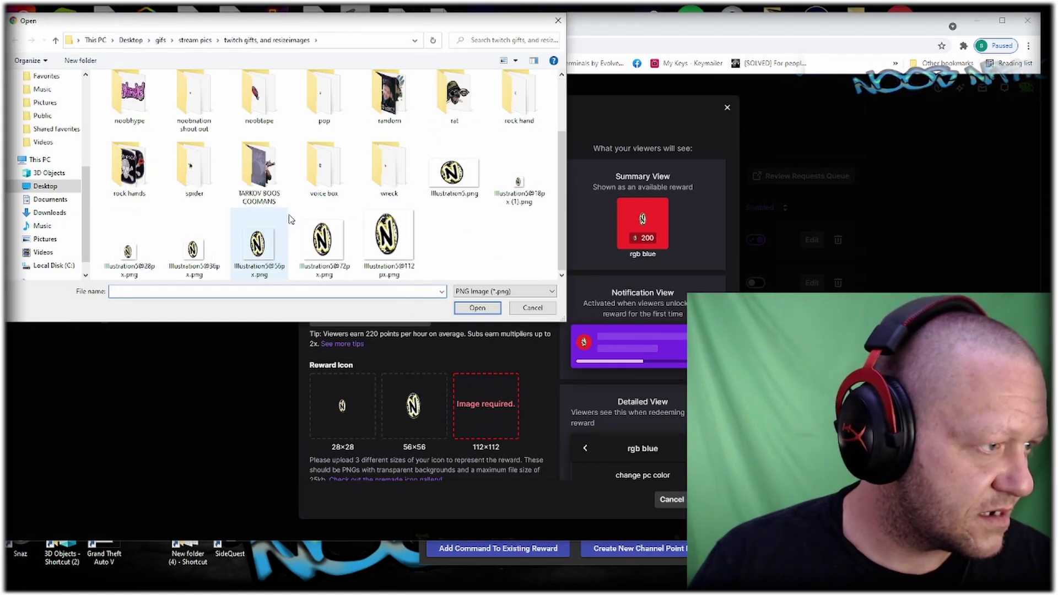
left_click(394, 256)
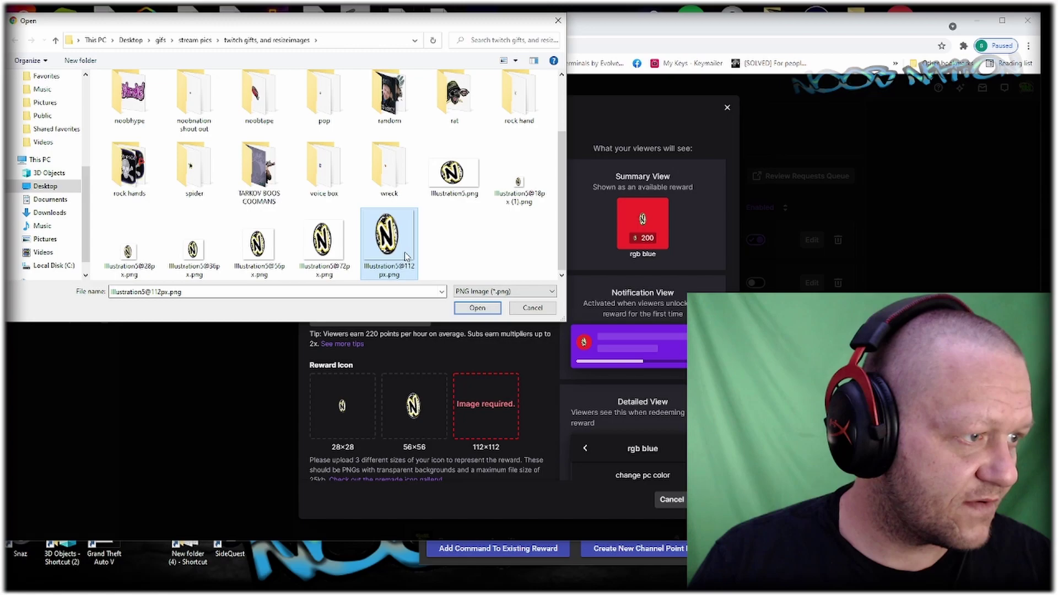
left_click(480, 309)
scroll(547, 437, "down", 5)
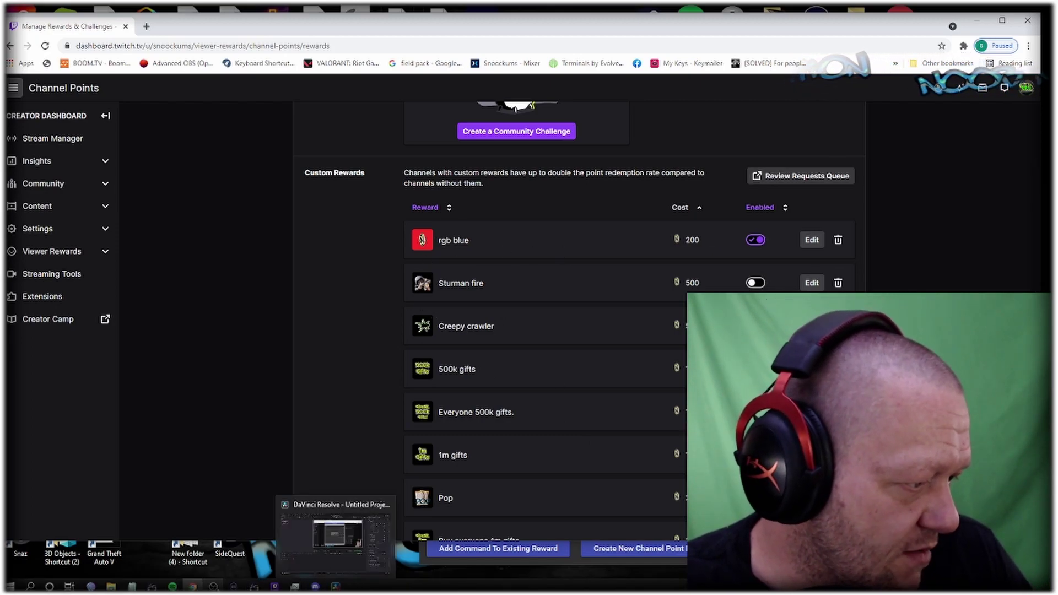
Step: Switch to Mix It Up and open the command of the second rgb blue reward for editing
mouse_move(234, 586)
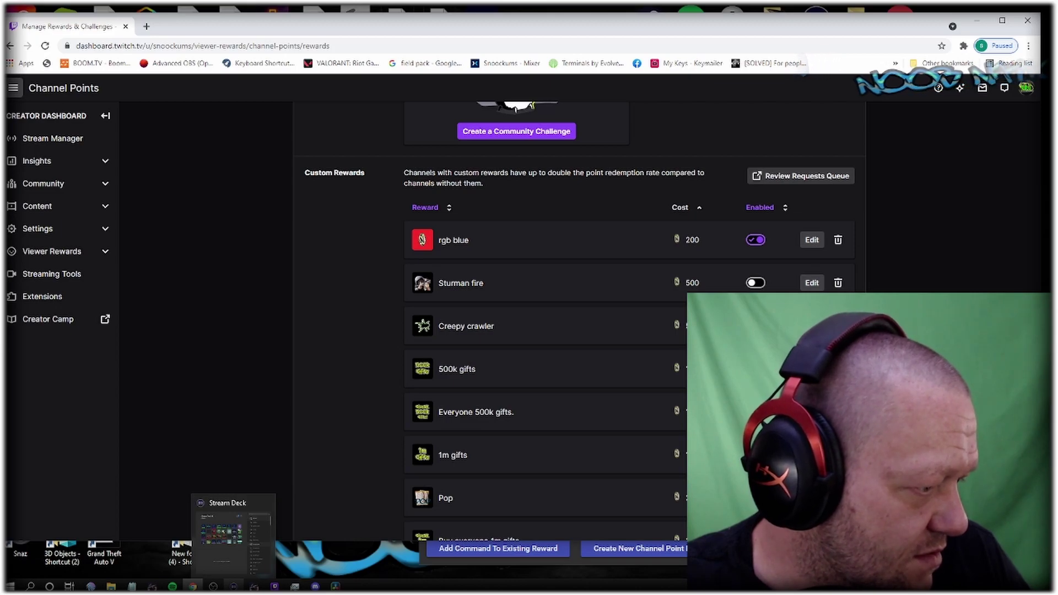
left_click(91, 586)
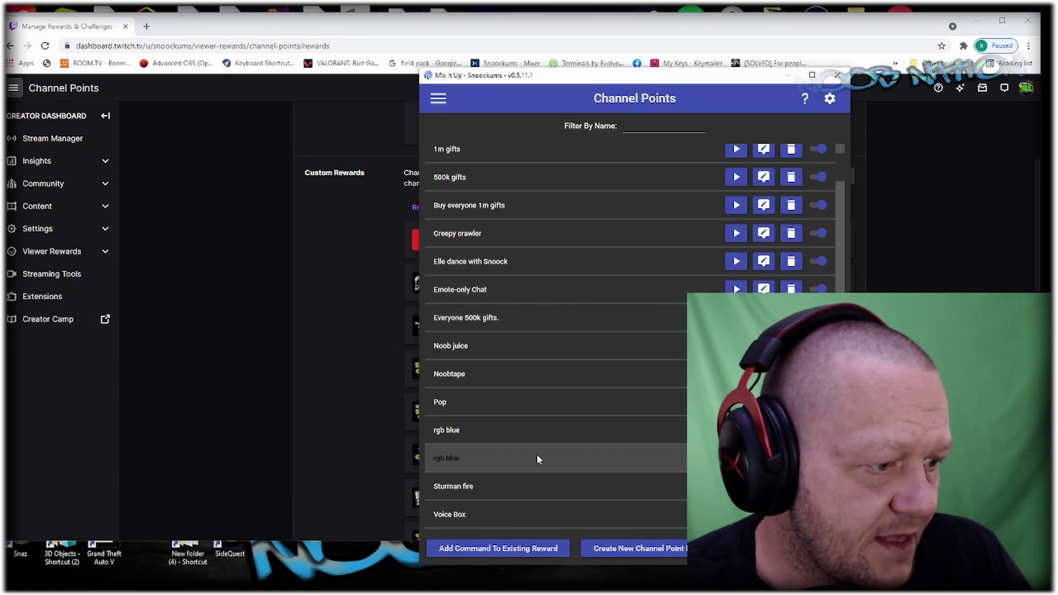
left_click(763, 458)
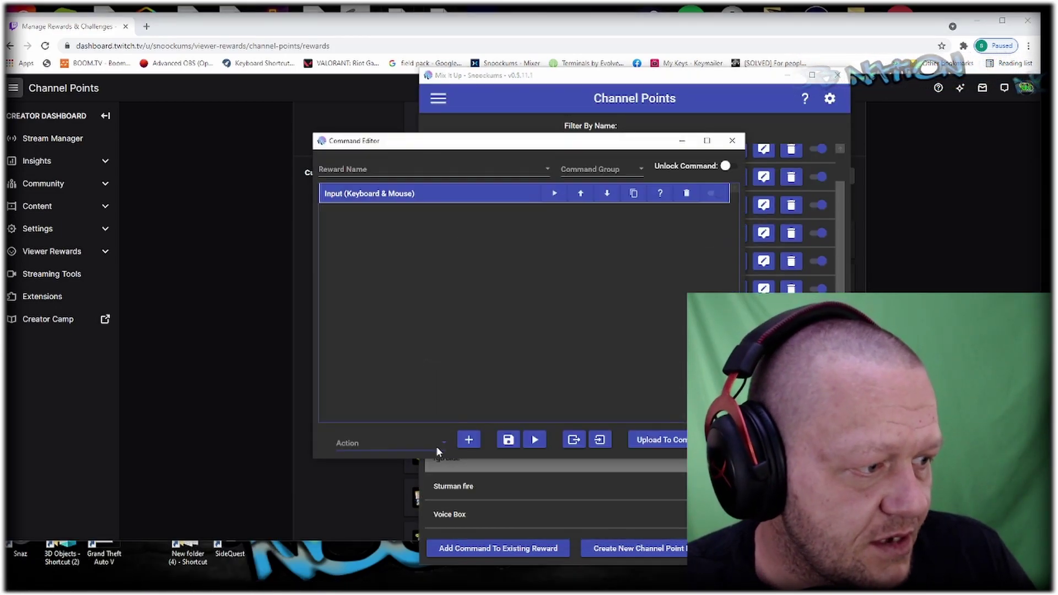
Step: Add an Input (Keyboard & Mouse) action to the reward's command
left_click(434, 446)
scroll(415, 413, "down", 4)
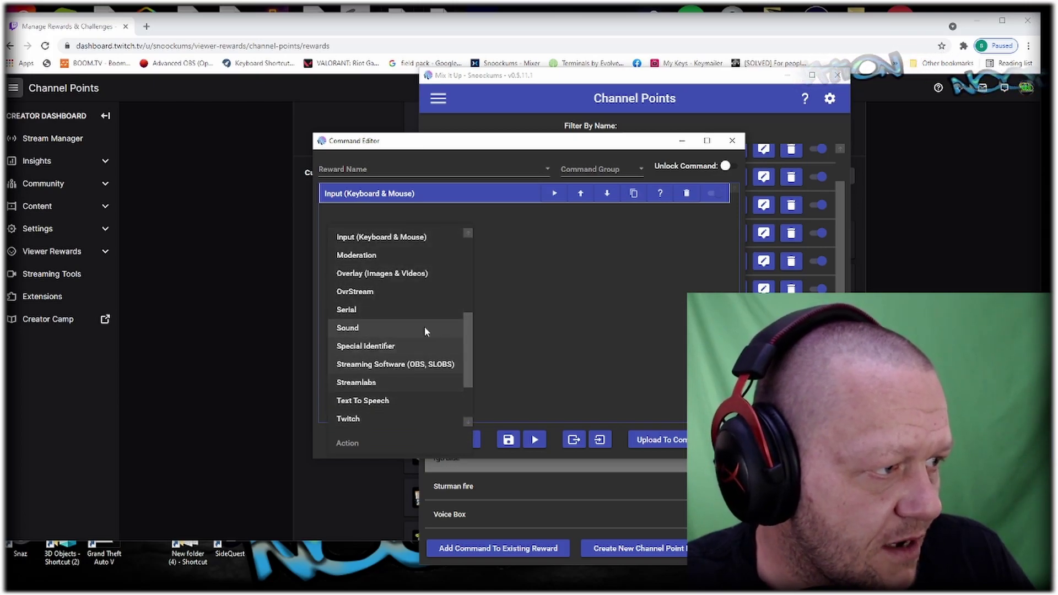
scroll(424, 326, "up", 4)
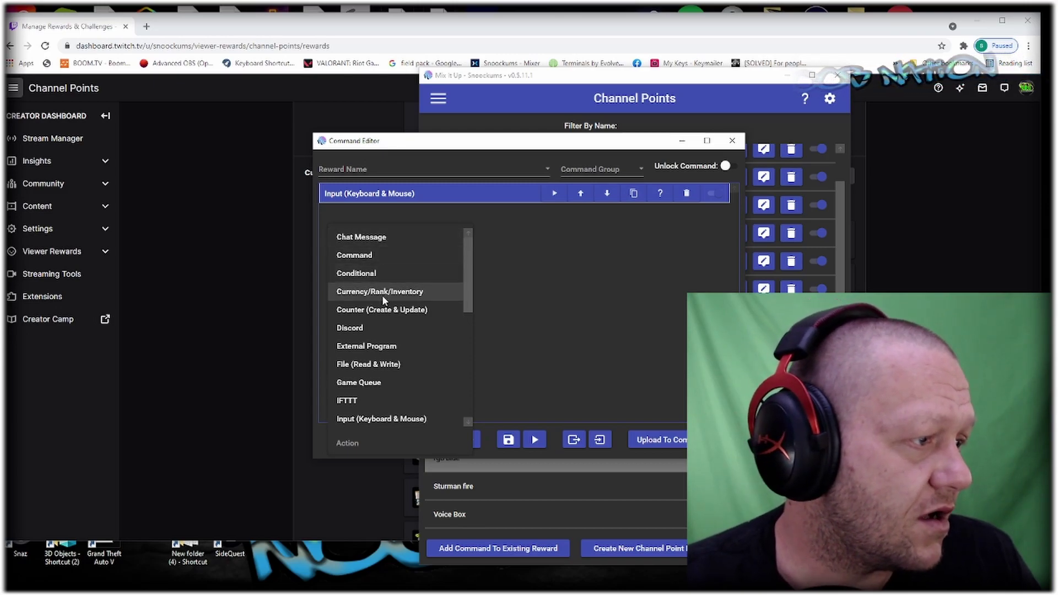
scroll(382, 421, "down", 3)
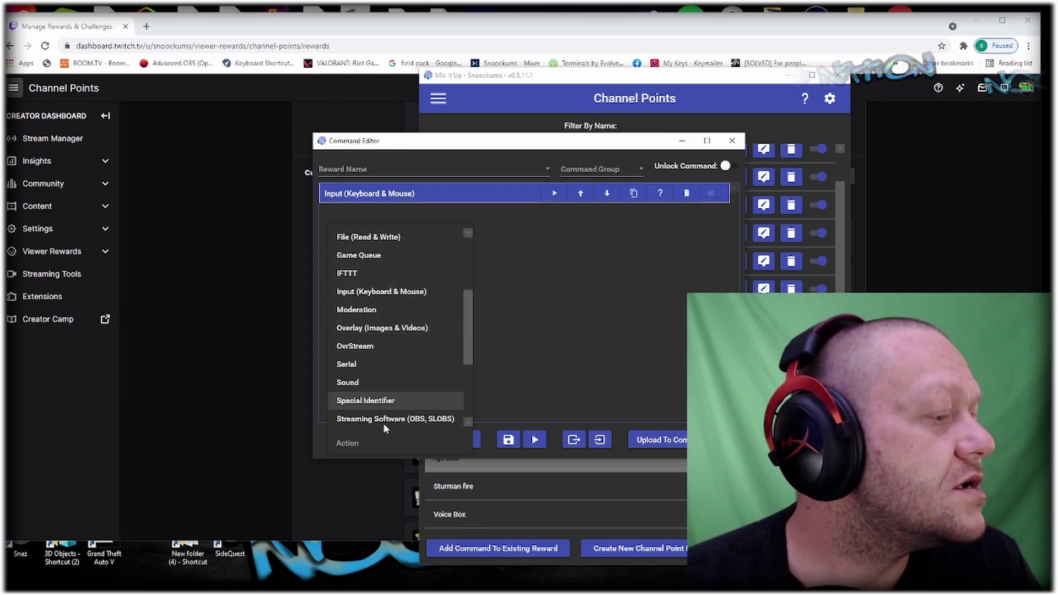
left_click(383, 297)
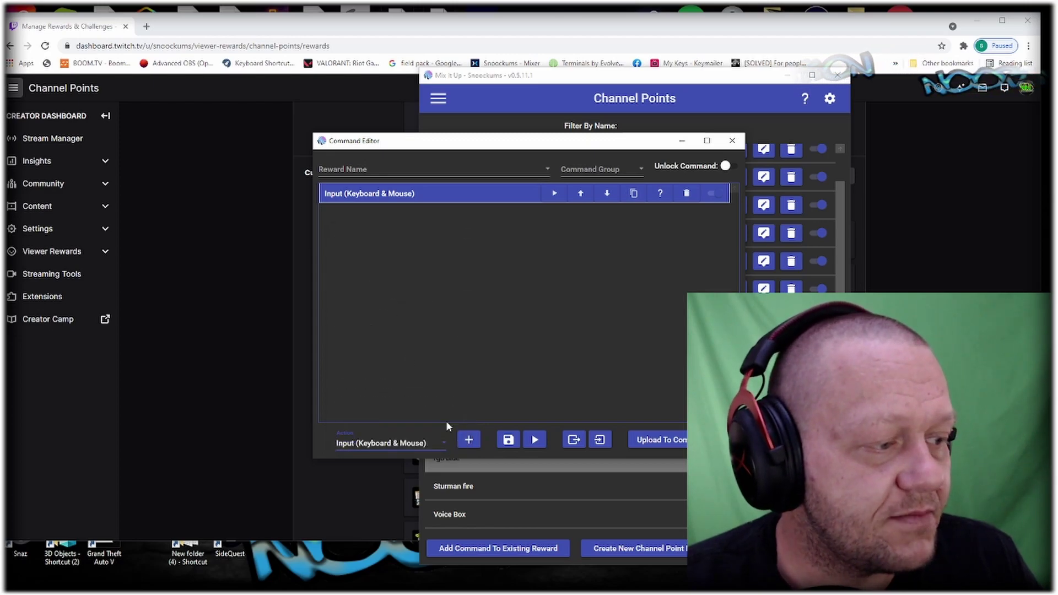
left_click(468, 439)
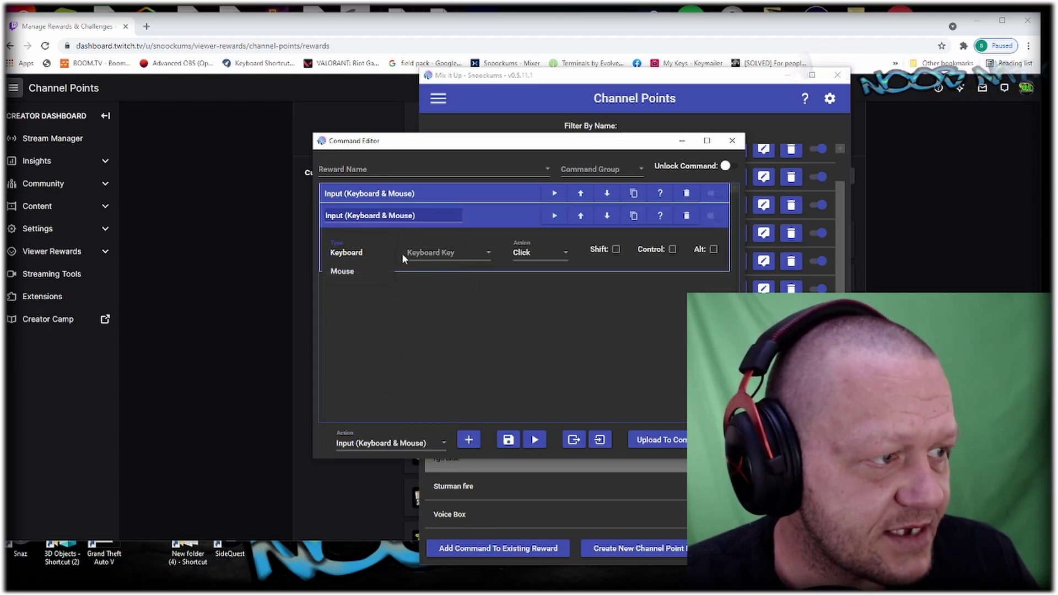
Step: Set the keyboard key of the second Input (Keyboard & Mouse) action to F12 and try to save the command
left_click(461, 253)
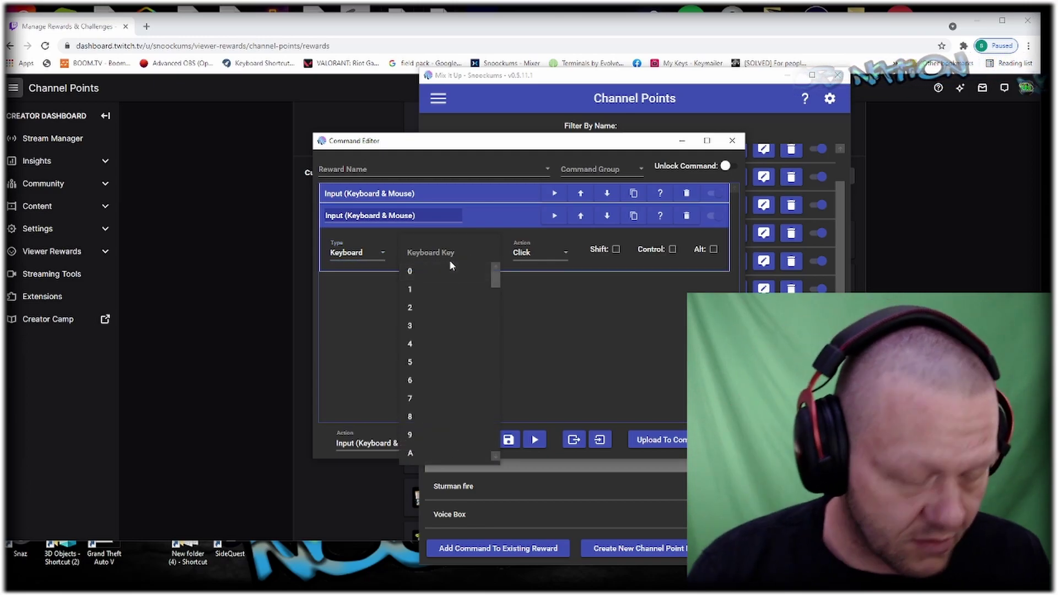
scroll(449, 378, "down", 10)
scroll(448, 370, "down", 15)
scroll(448, 365, "up", 10)
scroll(448, 362, "down", 10)
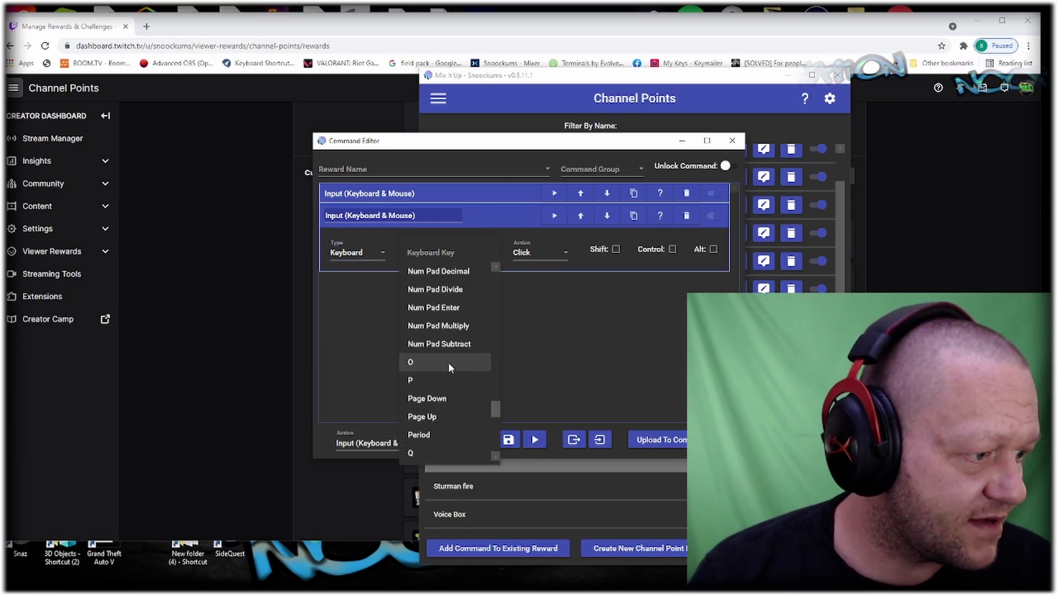
type("f4")
scroll(447, 362, "up", 20)
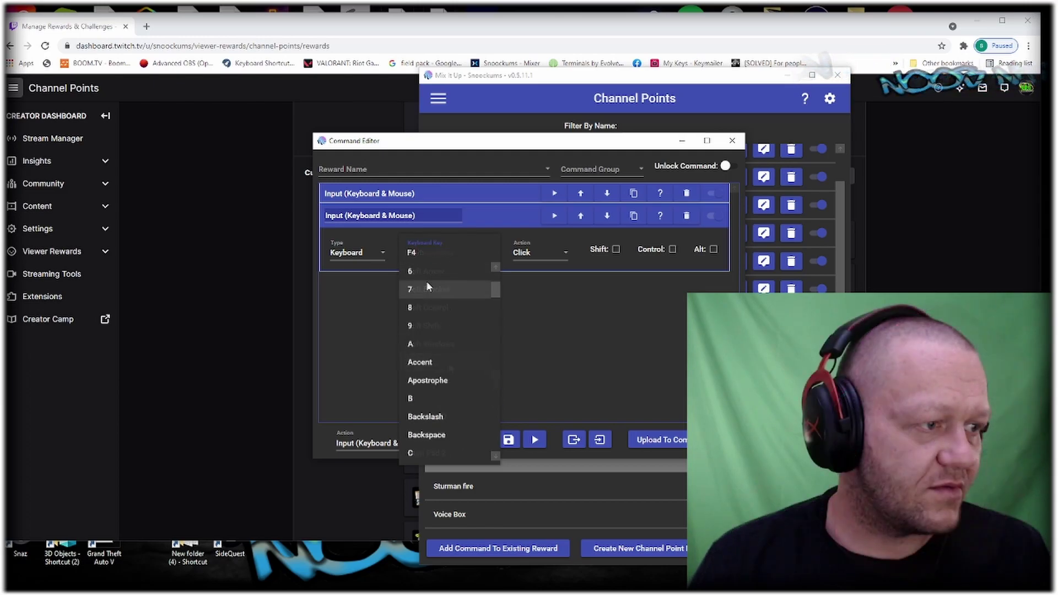
scroll(427, 286, "down", 9)
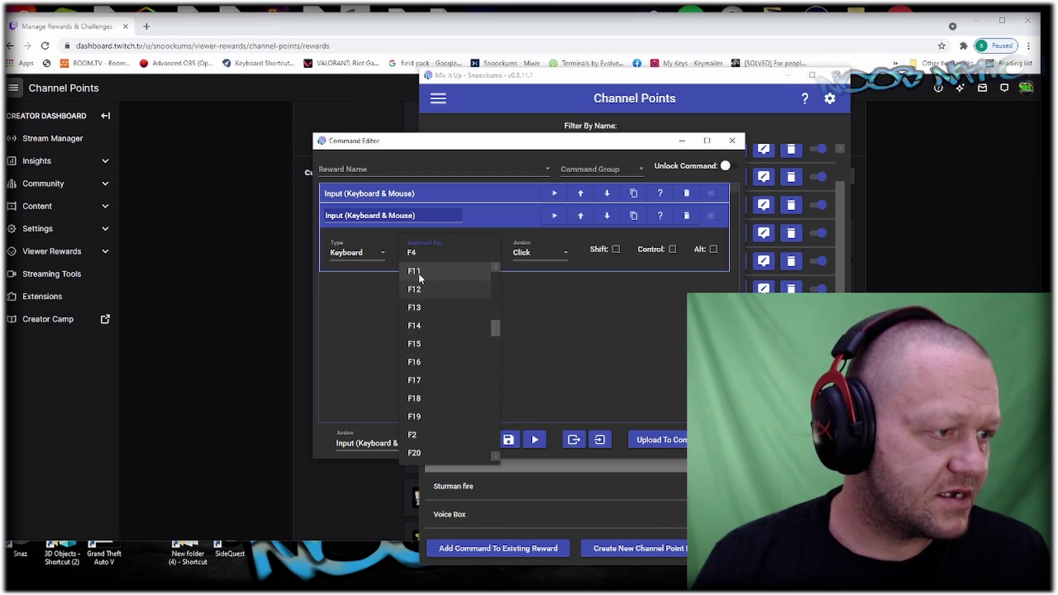
left_click(421, 292)
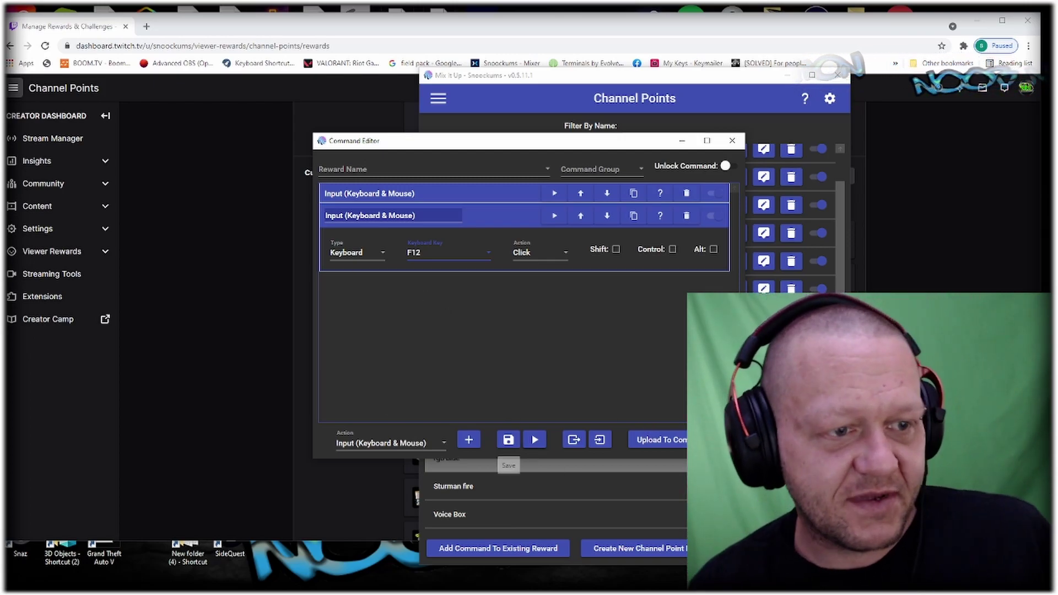
left_click(508, 440)
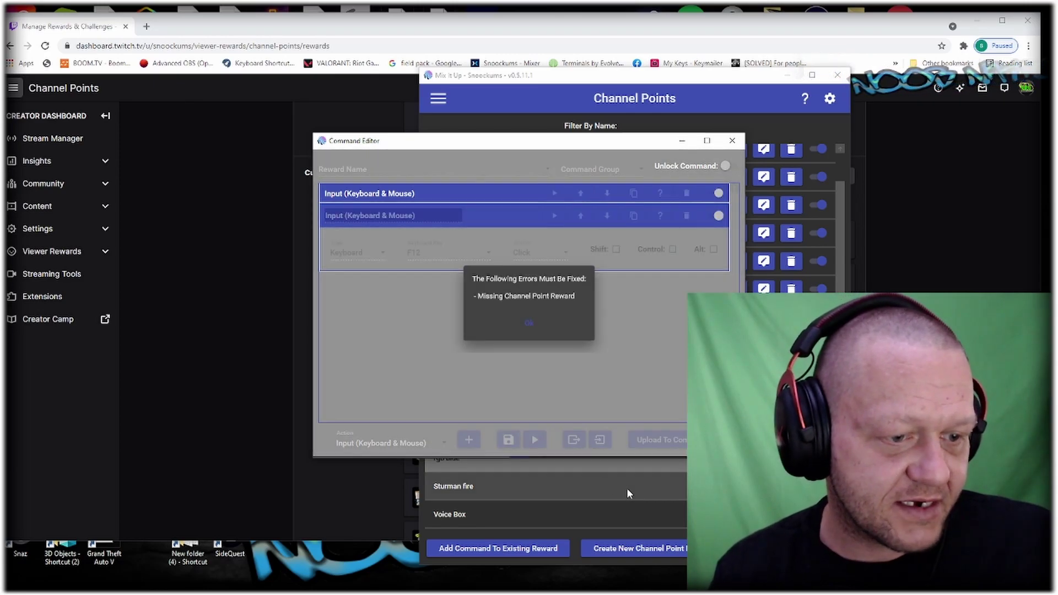
left_click(527, 326)
Step: Assign the rgb blue reward to the command and delete its second Input (Keyboard & Mouse) action
left_click(363, 168)
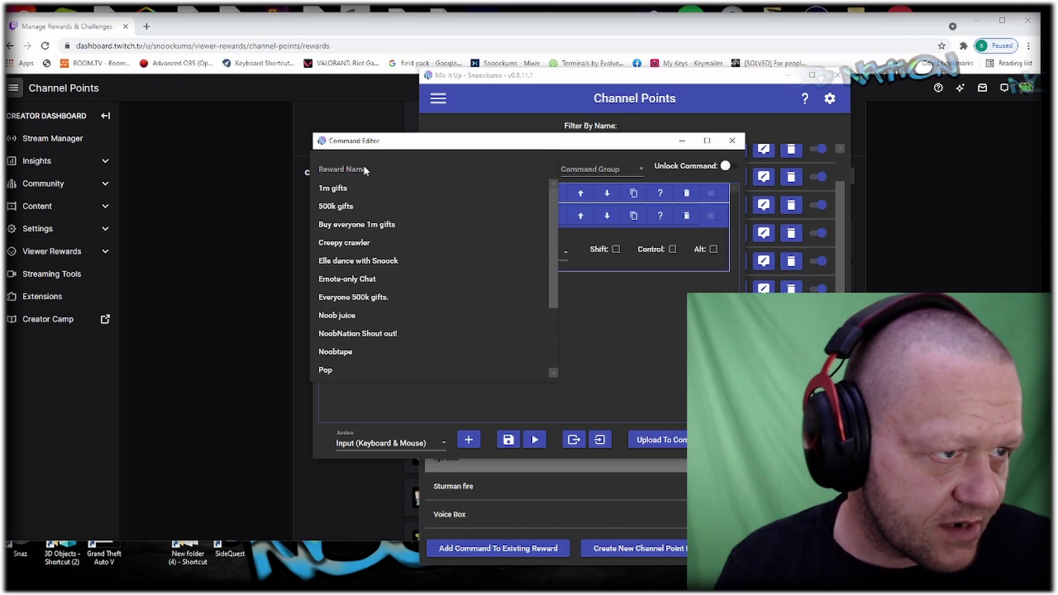
key("Escape")
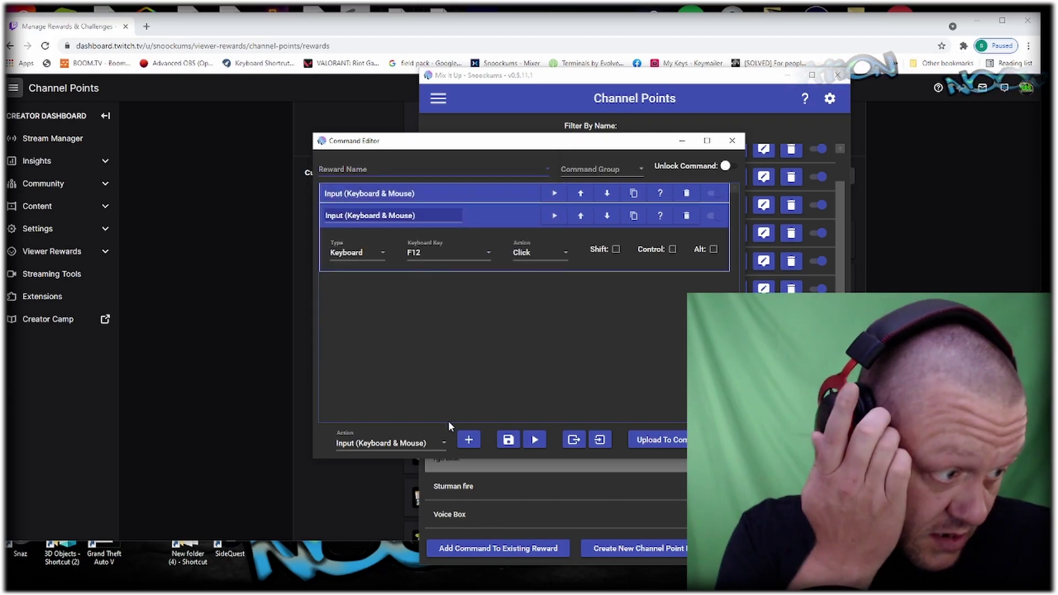
left_click(491, 212)
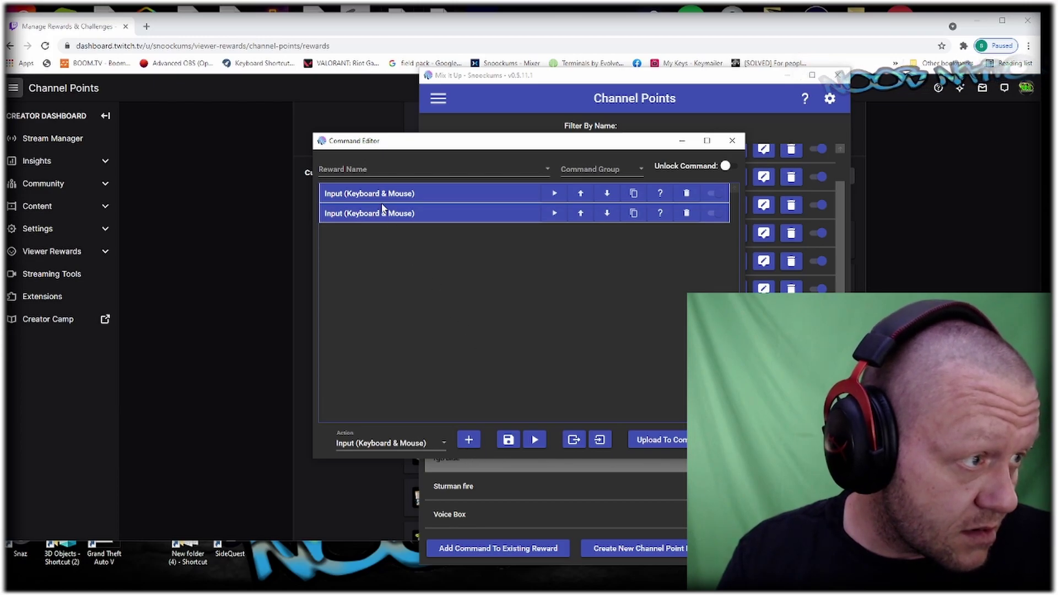
left_click(465, 170)
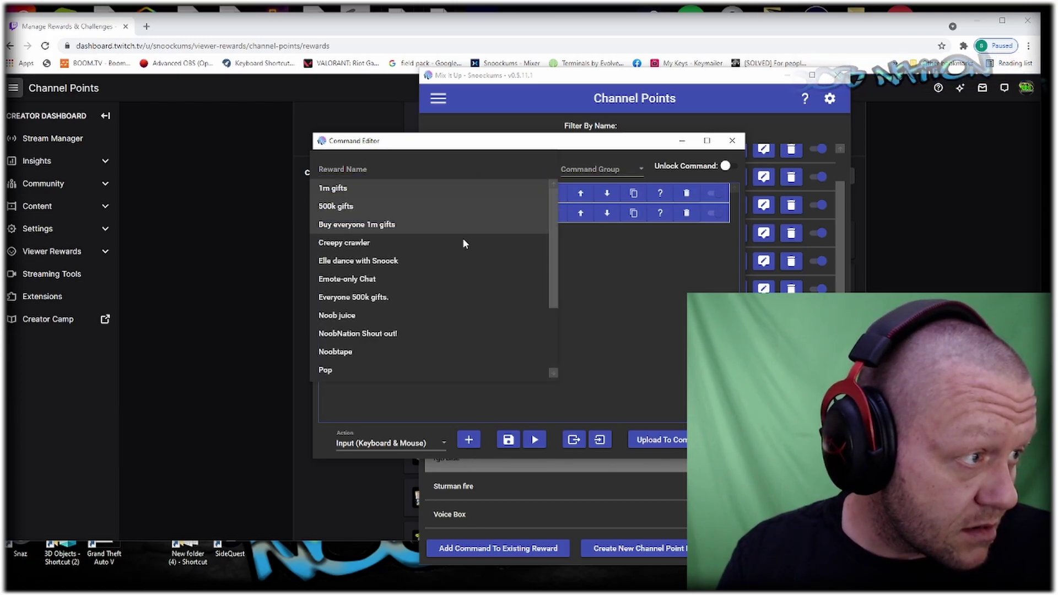
scroll(398, 363, "down", 1)
scroll(397, 363, "up", 1)
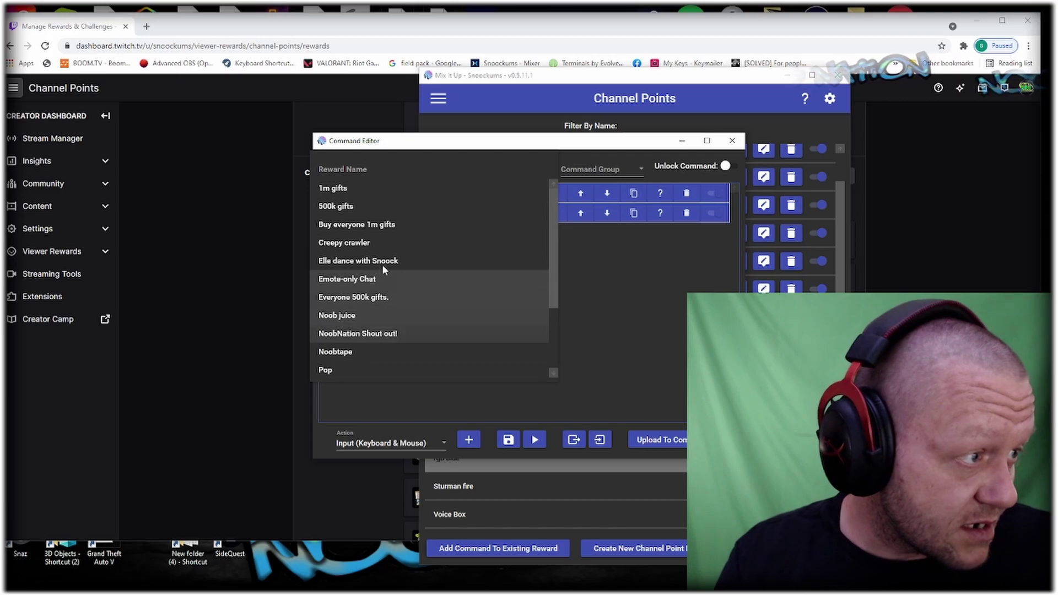
scroll(381, 206, "down", 2)
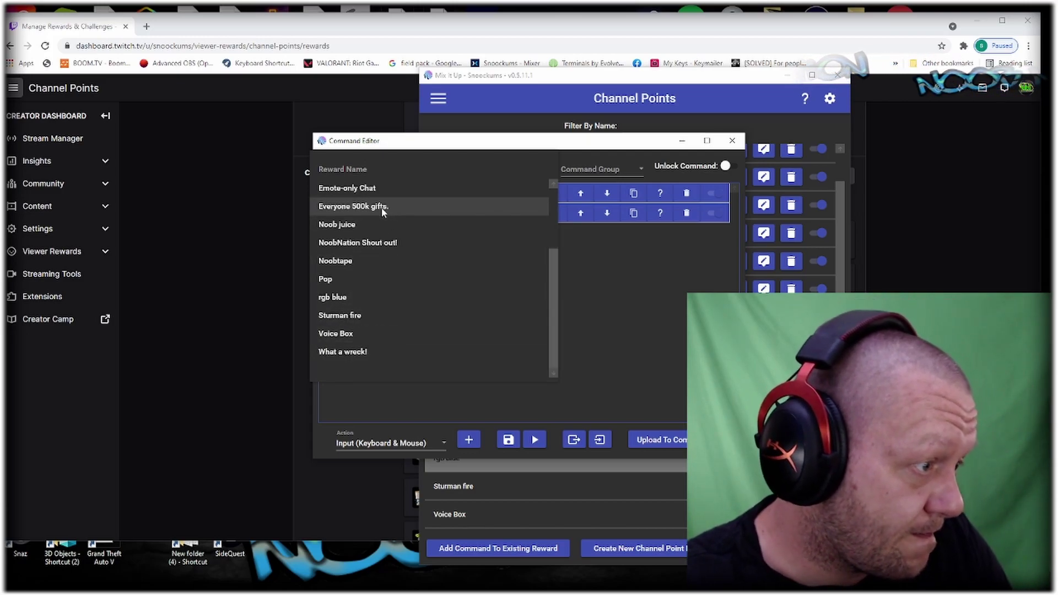
left_click(335, 298)
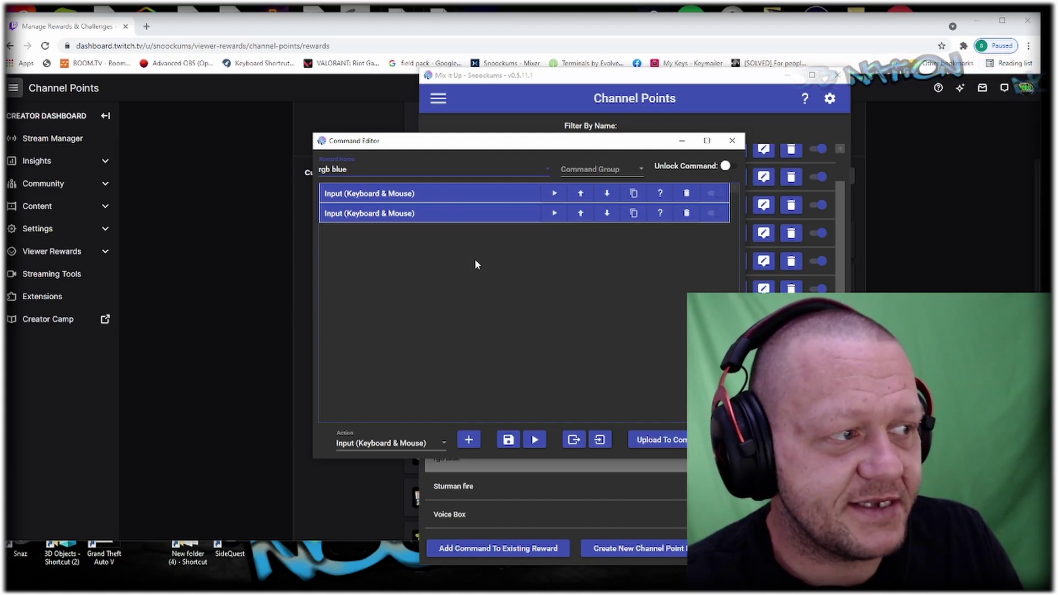
left_click(686, 215)
Step: Set the keyboard key of the remaining Input (Keyboard & Mouse) action to F22 and save the command
left_click(396, 198)
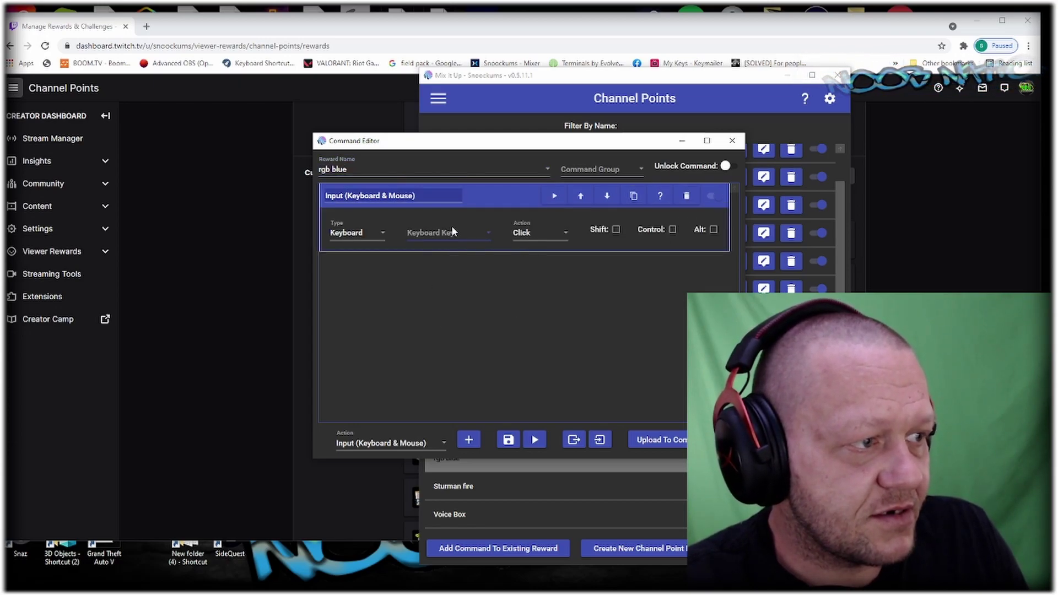
scroll(435, 305, "down", 12)
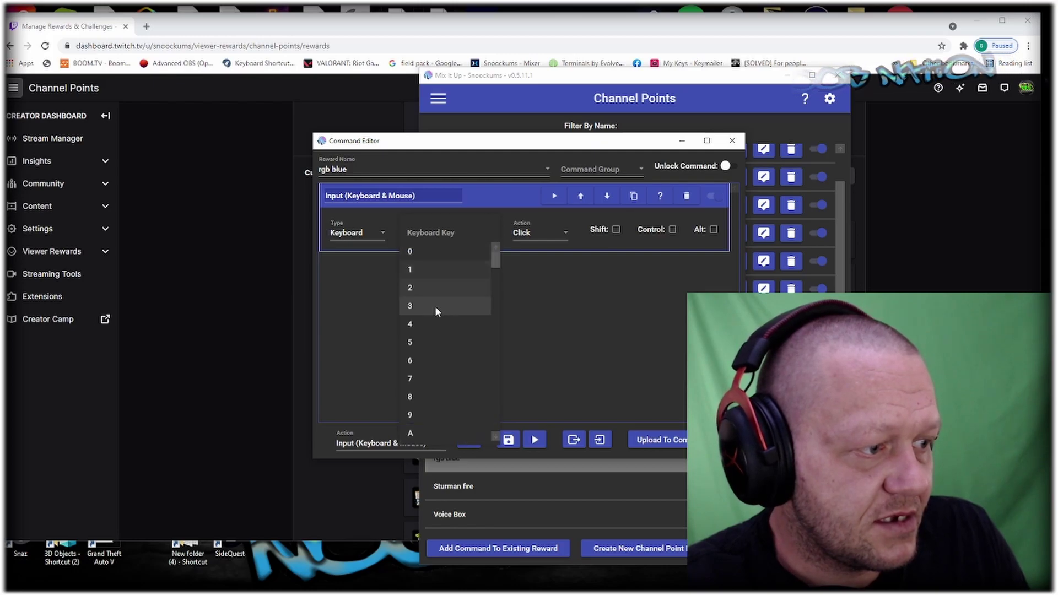
scroll(450, 323, "up", 8)
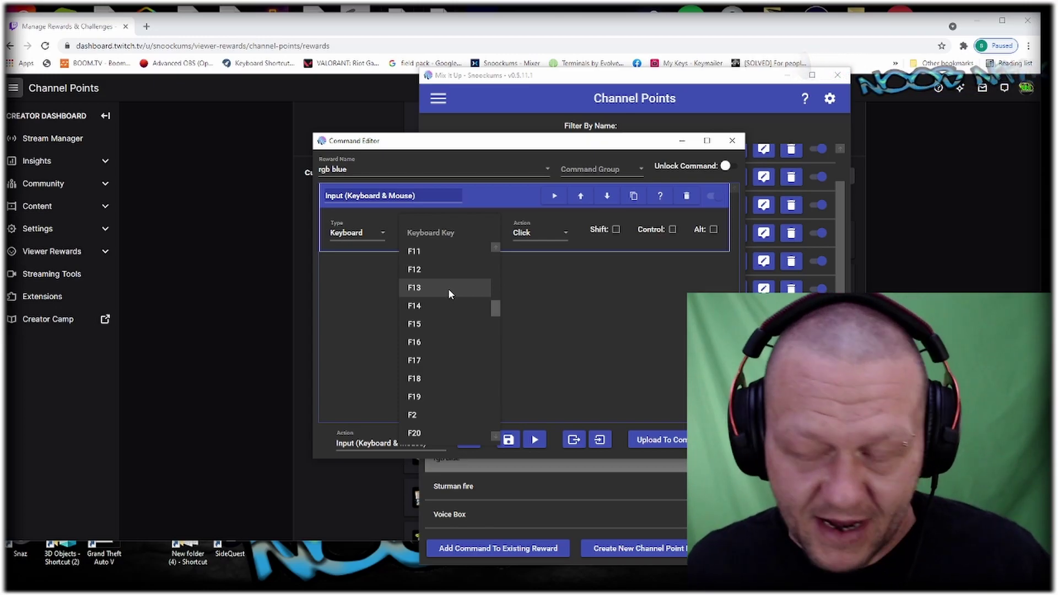
scroll(448, 289, "down", 3)
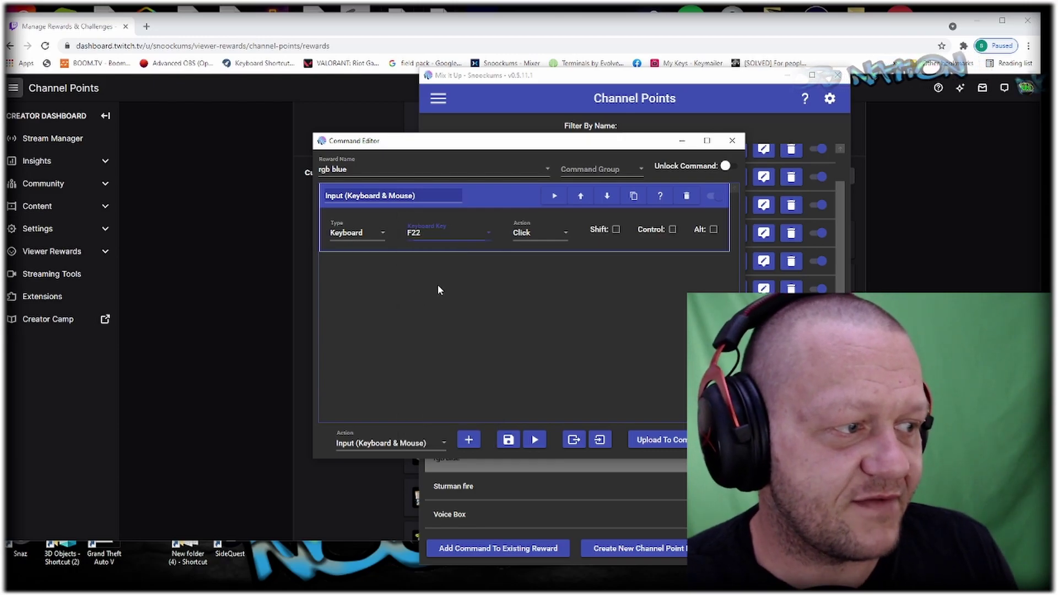
left_click(436, 288)
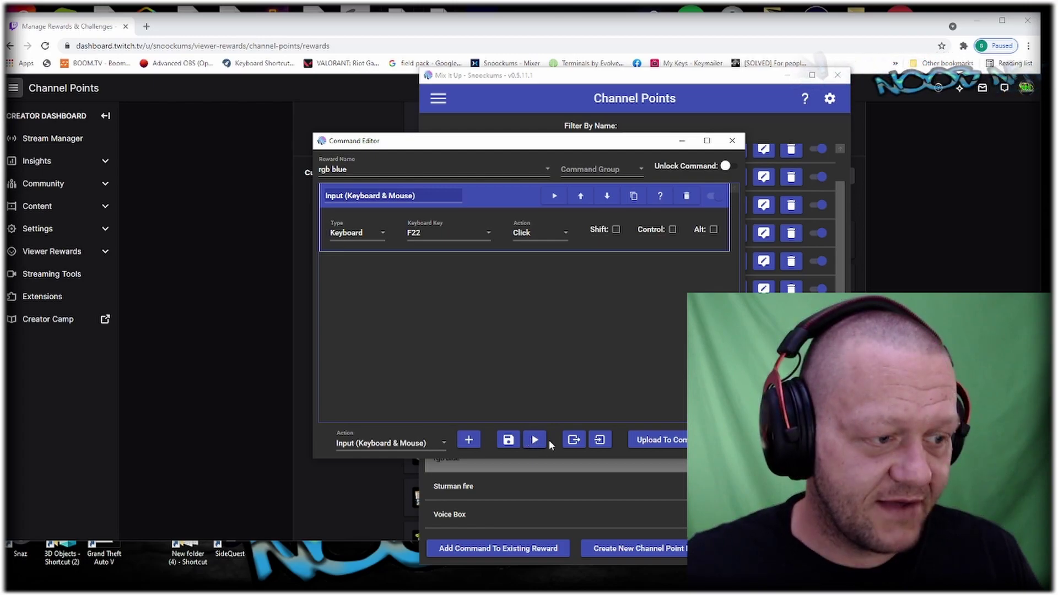
left_click(507, 438)
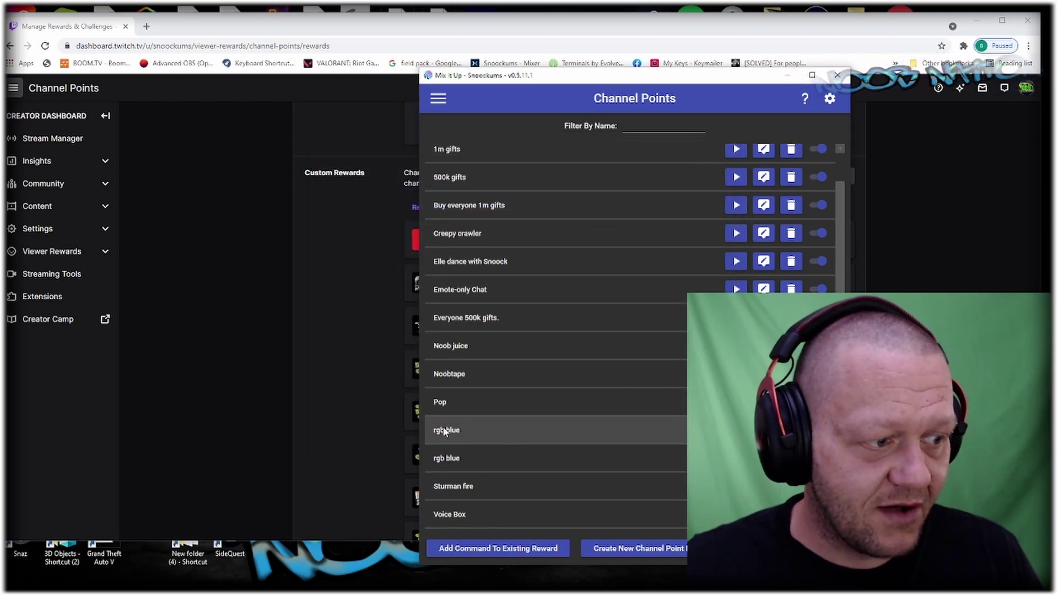